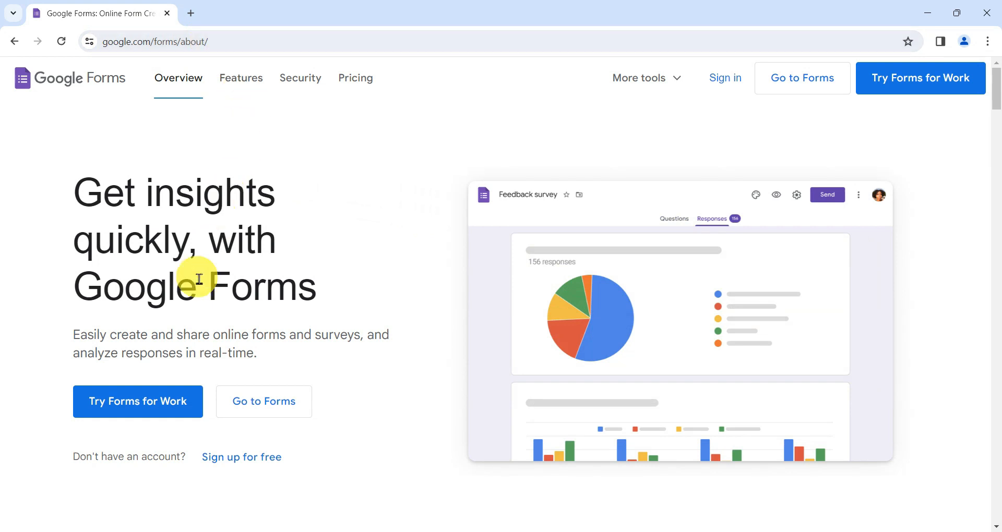
- Create a blank form titled "Product Feedback Form" with the description "We value your input please take a moment to share your thoughts!"
left_click(267, 401)
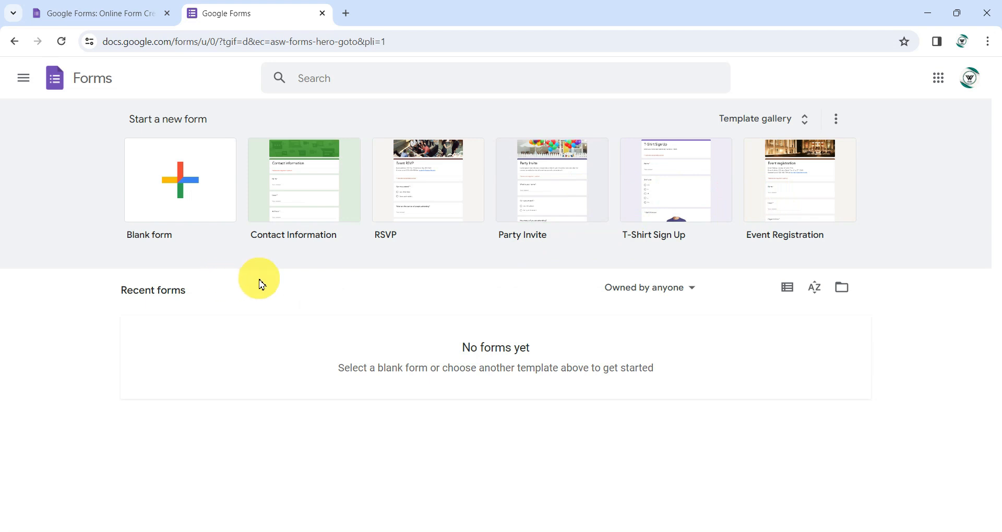
left_click(197, 191)
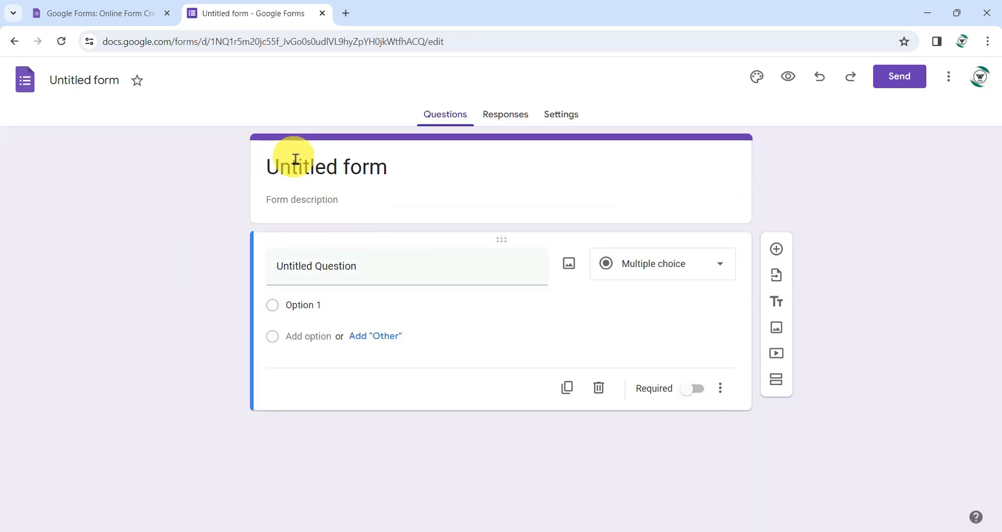
left_click(396, 173)
triple_click(381, 166)
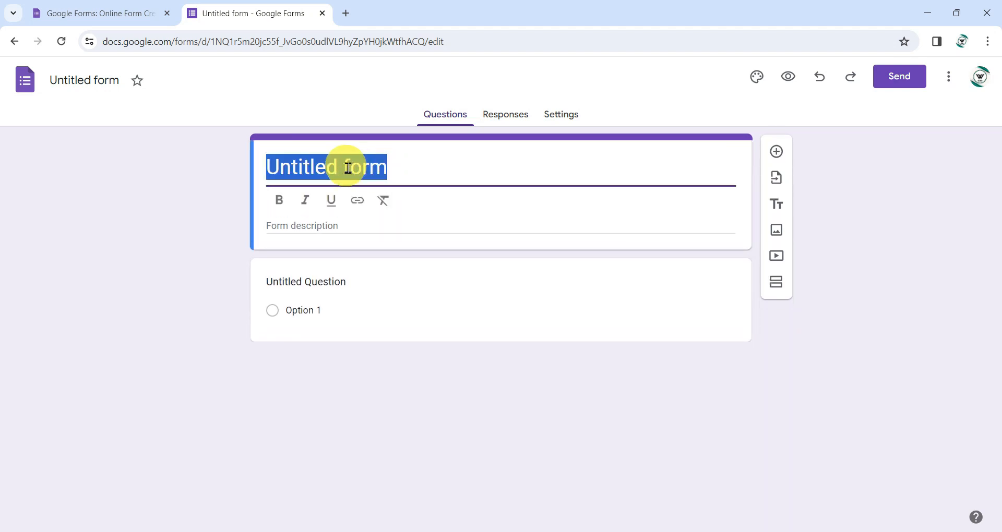
type("Product Feedback Form")
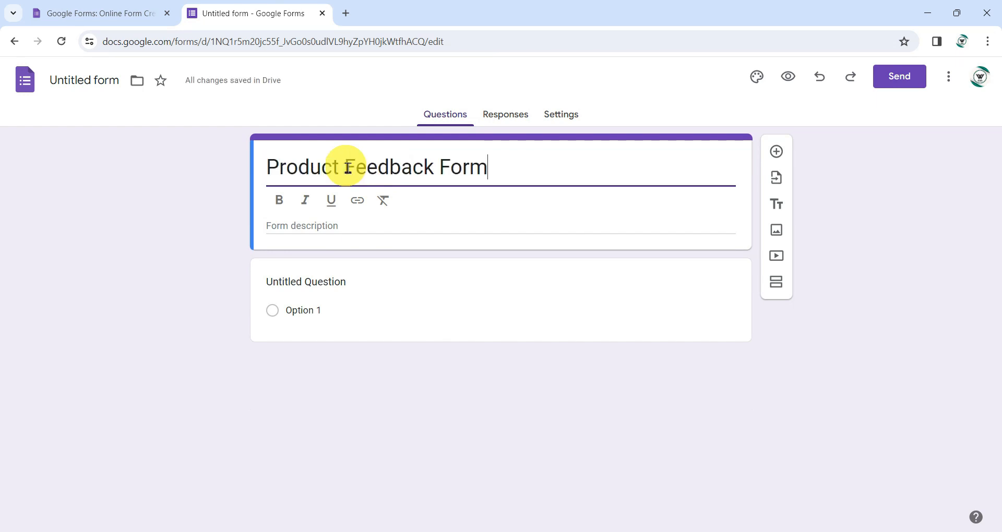
left_click(301, 226)
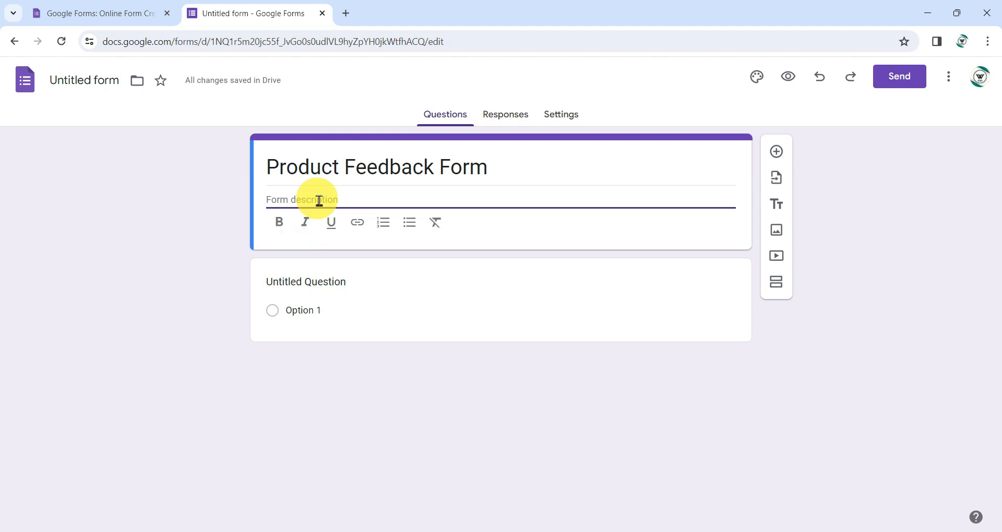
type("We value your input please take a moment to share your thoughts!")
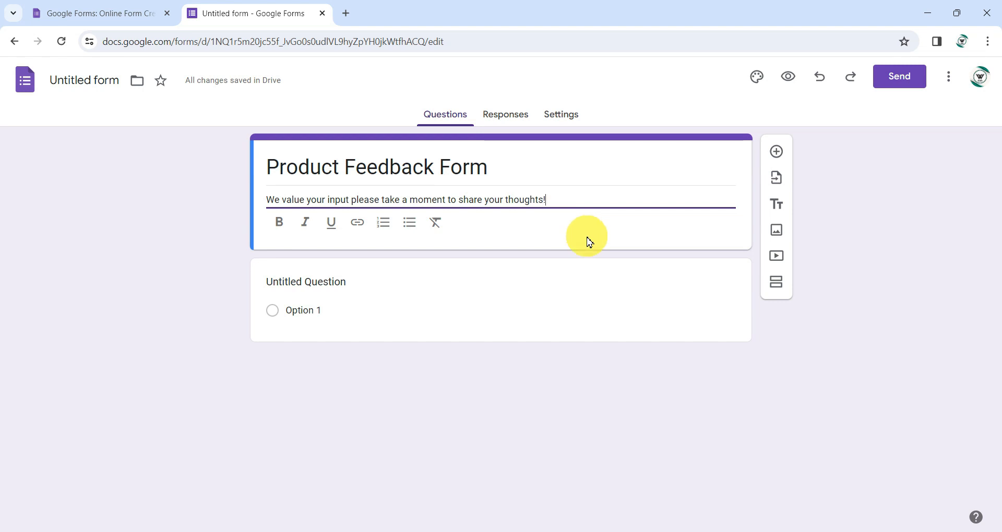
- Make the first question a required short-answer question reading "Which product are you providing feedback for?"
left_click(351, 286)
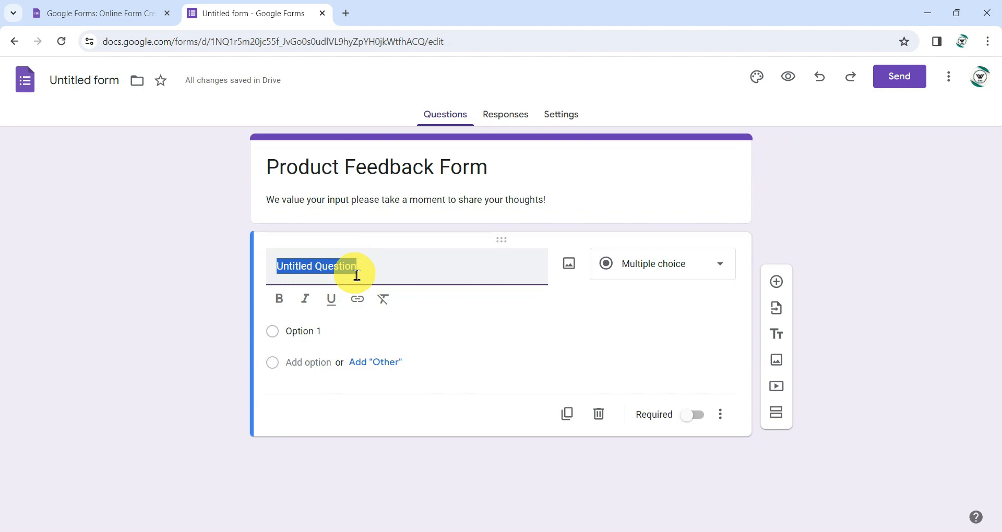
type("Which product are you providing feedback for?")
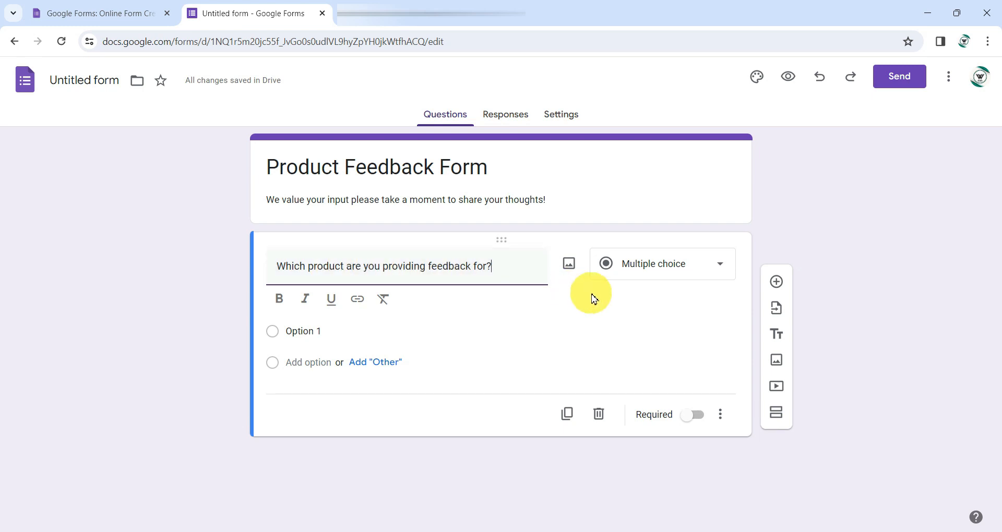
left_click(716, 265)
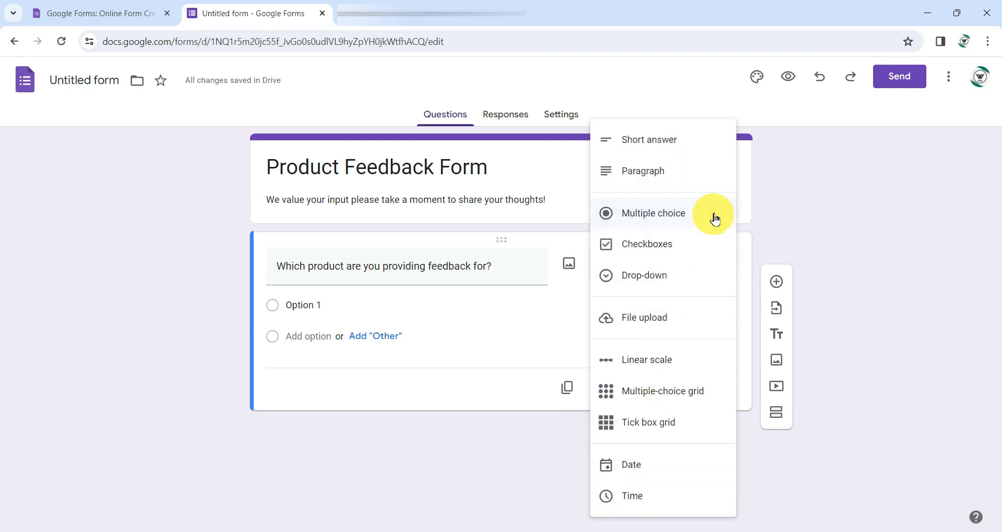
left_click(684, 147)
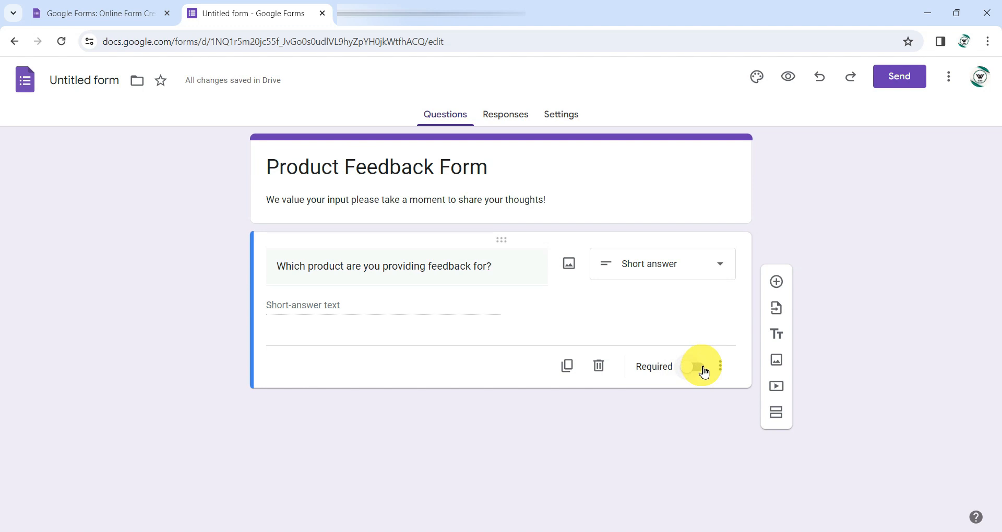
left_click(701, 368)
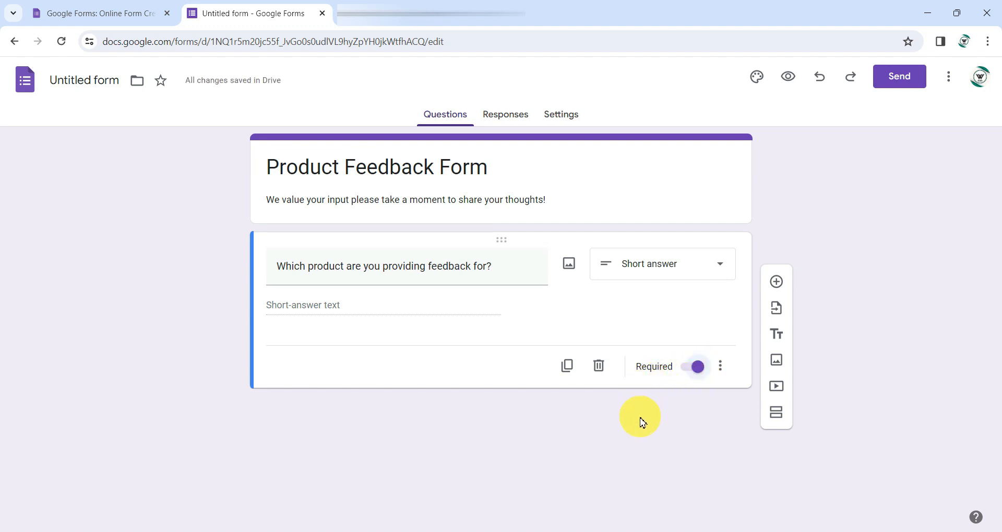
- Add a multiple-choice question "How satisfied were you with the product?" with the options Satisfied, Neutral and Dissatisfied
left_click(776, 282)
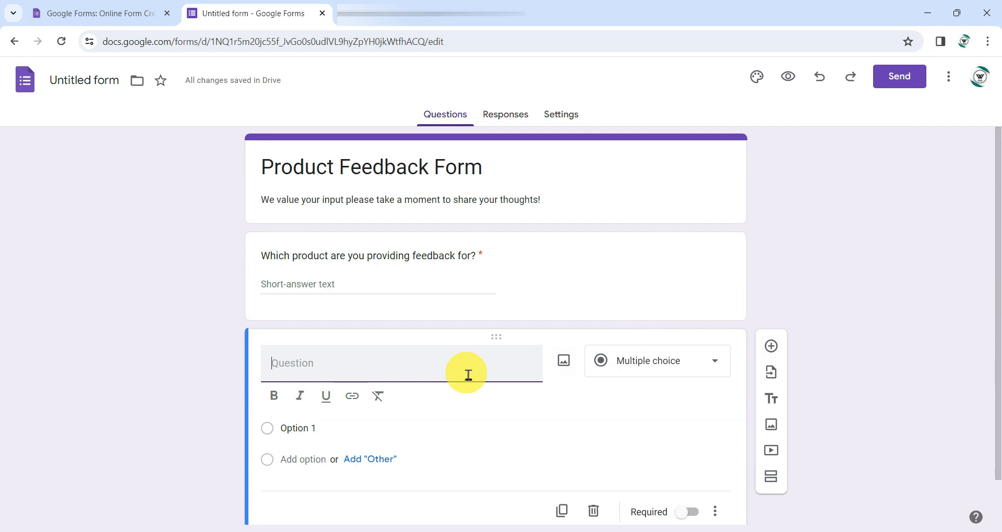
type("How satisfied were you with the product?")
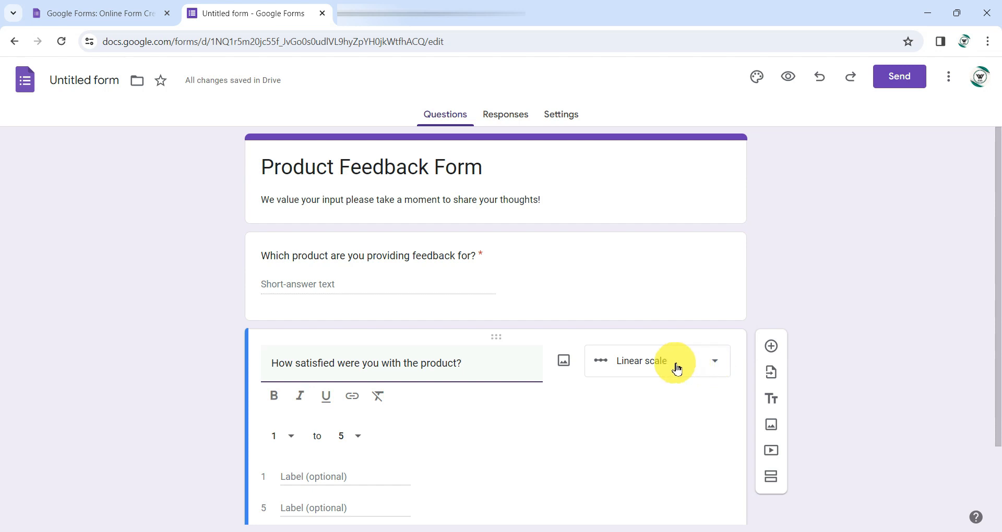
left_click(714, 368)
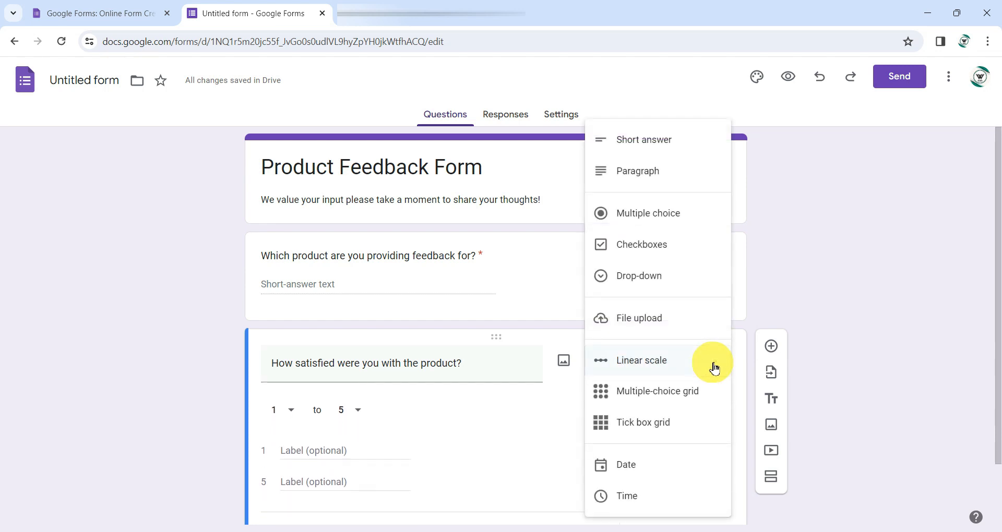
left_click(666, 218)
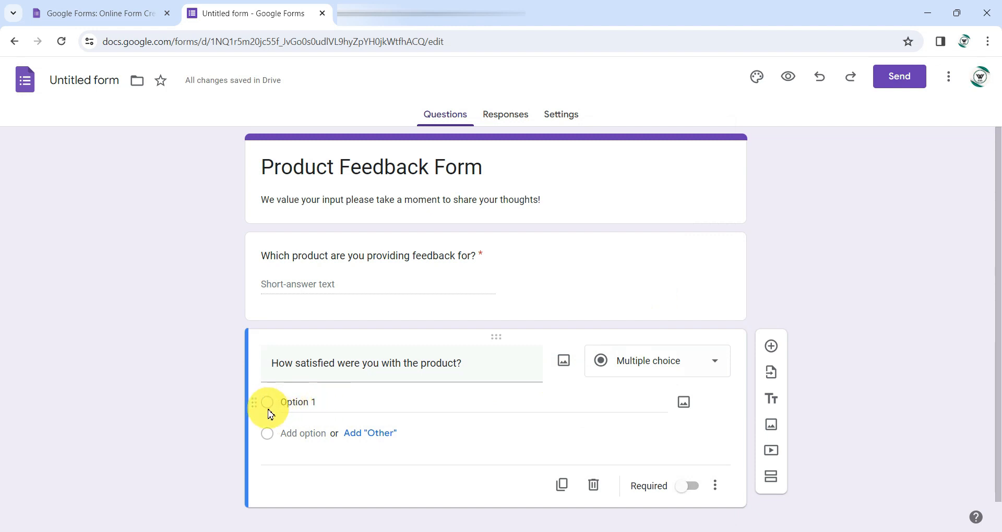
left_click(292, 405)
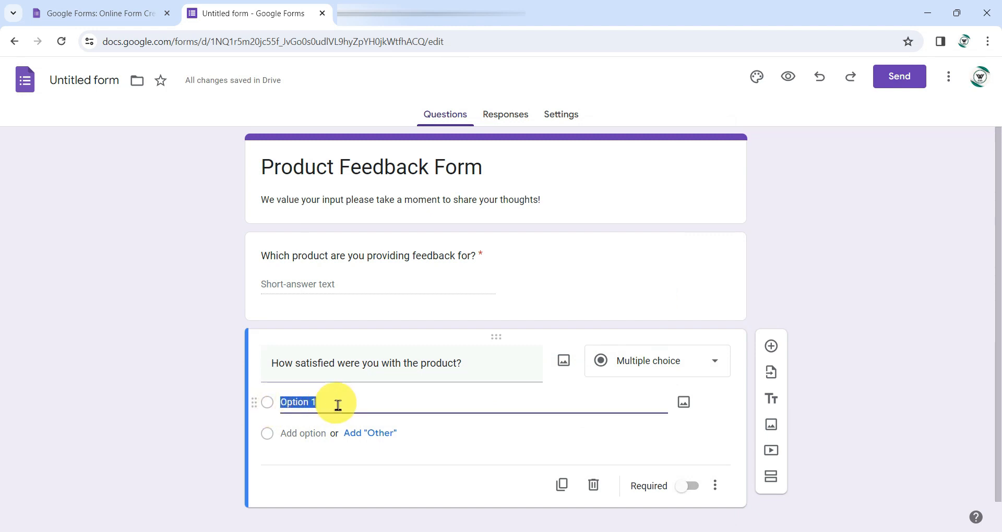
type("Satisfied")
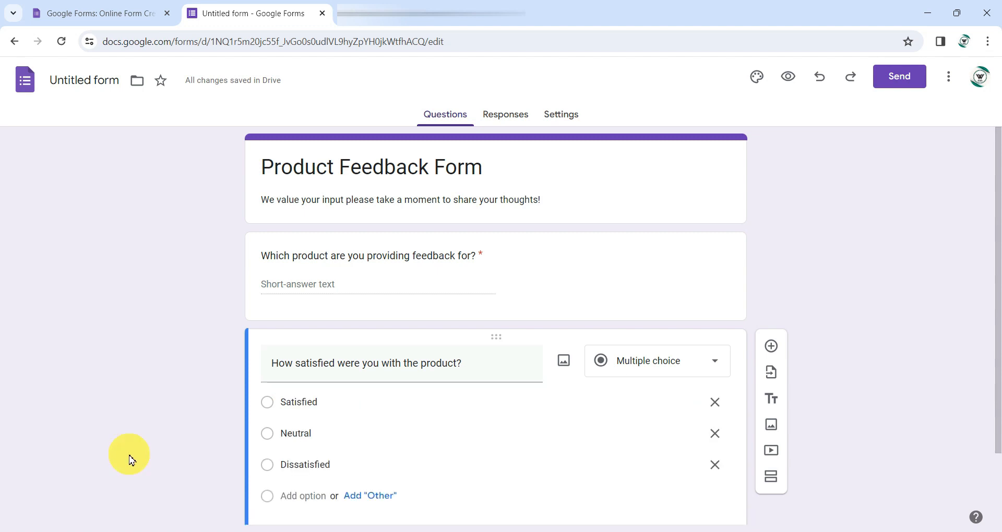
- Add a paragraph question reading "What improvements would you suggest for the product?" as the last question of the form
left_click(772, 348)
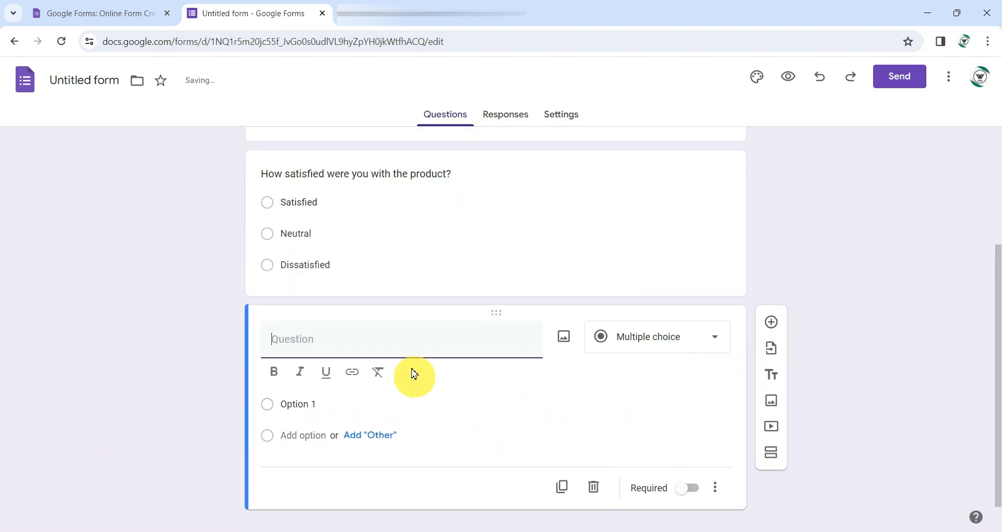
type("What improvements would you suggest for the product?")
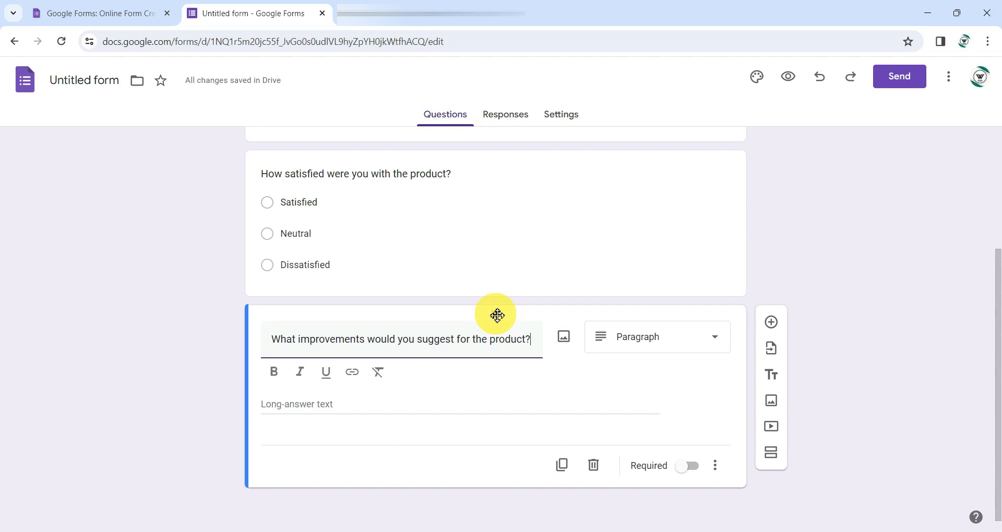
left_click_drag(497, 315, 622, 503)
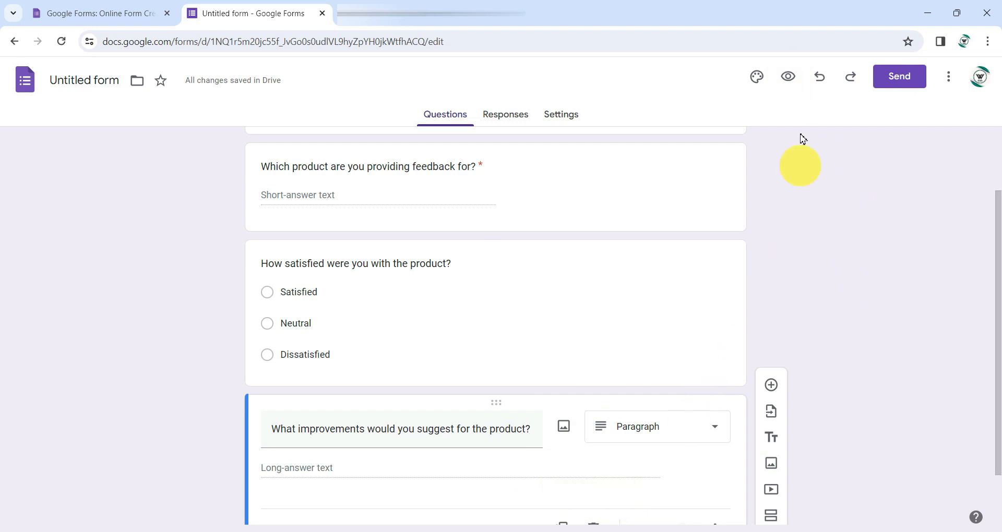
- Preview the form as respondents see it, look through its questions, and close the preview
left_click(788, 77)
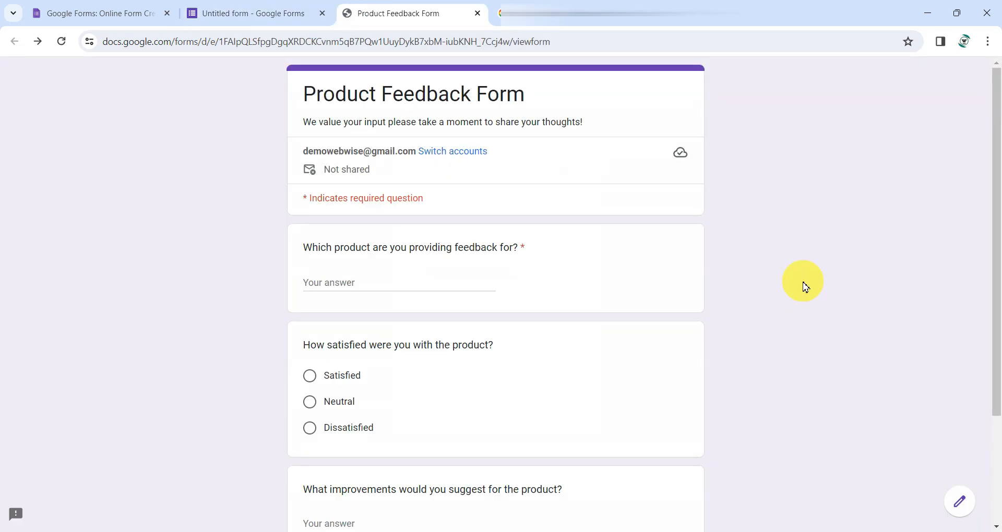
scroll(804, 285, "down", 1)
scroll(800, 283, "up", 1)
left_click(477, 13)
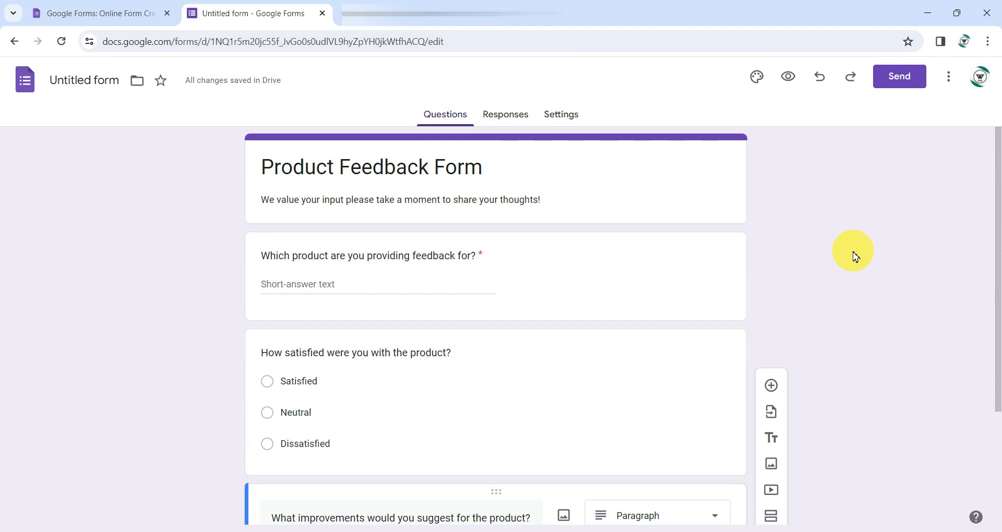
- Insert the rainbow-coloured polygon image from the Other theme category as the form's header
left_click(758, 79)
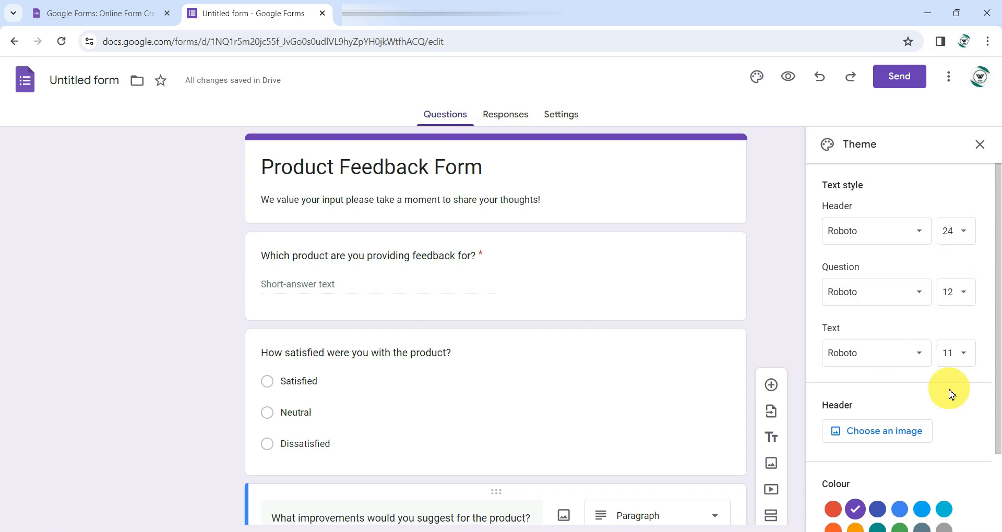
scroll(950, 394, "down", 1)
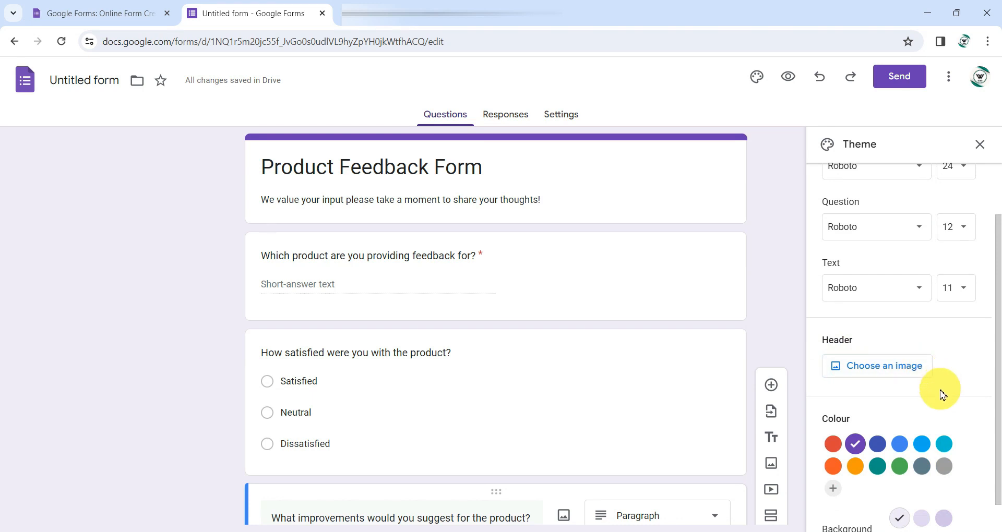
left_click(946, 365)
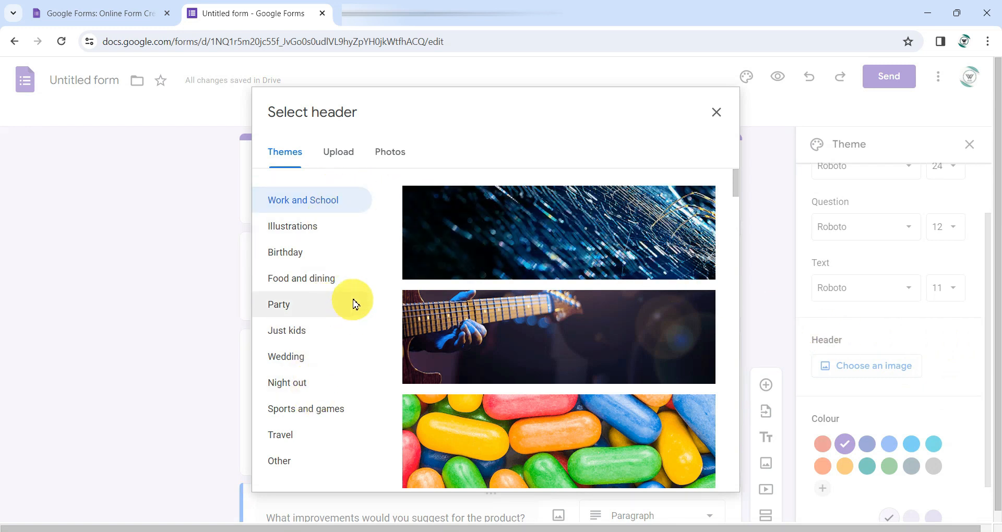
left_click(340, 157)
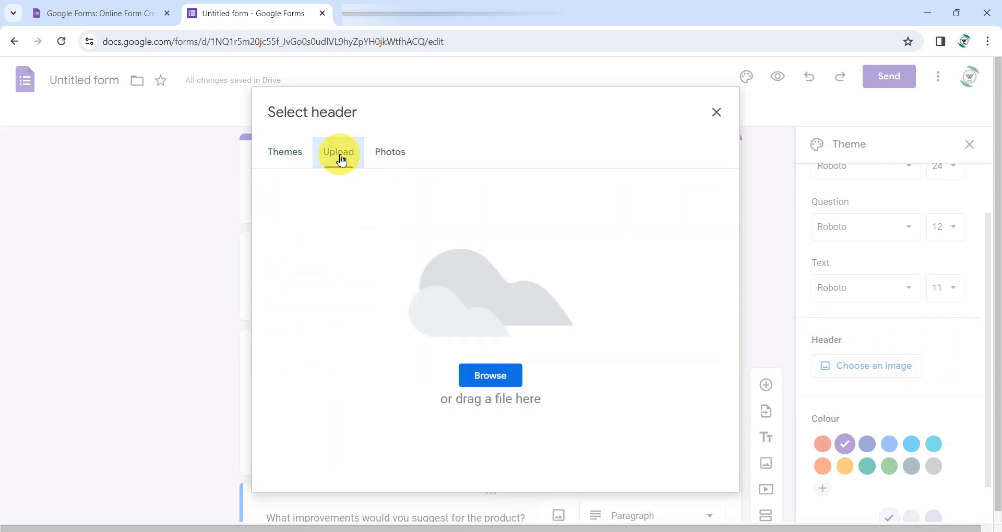
left_click(290, 158)
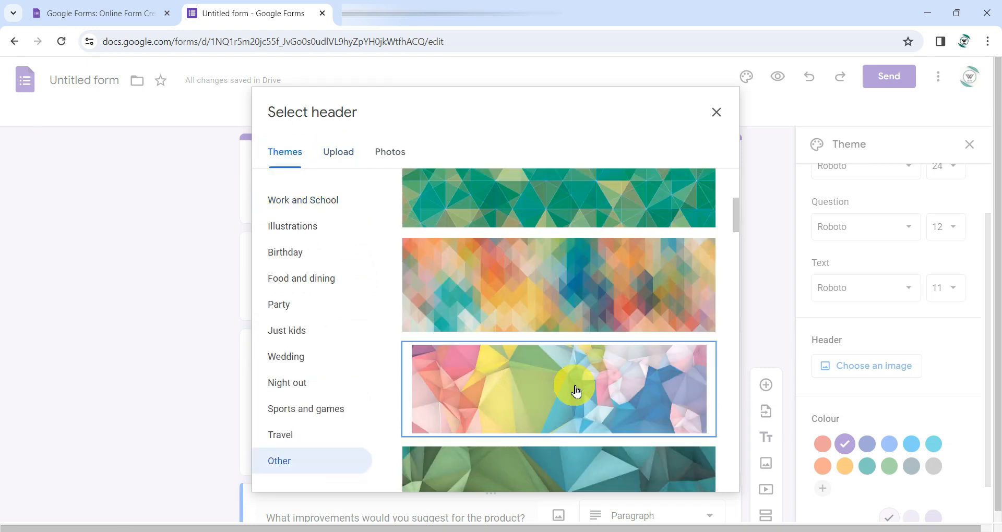
left_click(616, 387)
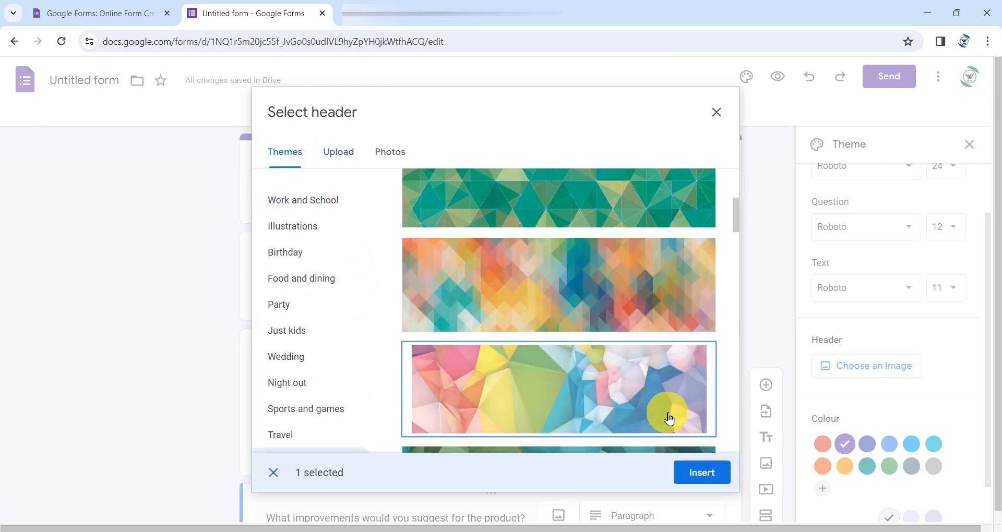
left_click(700, 472)
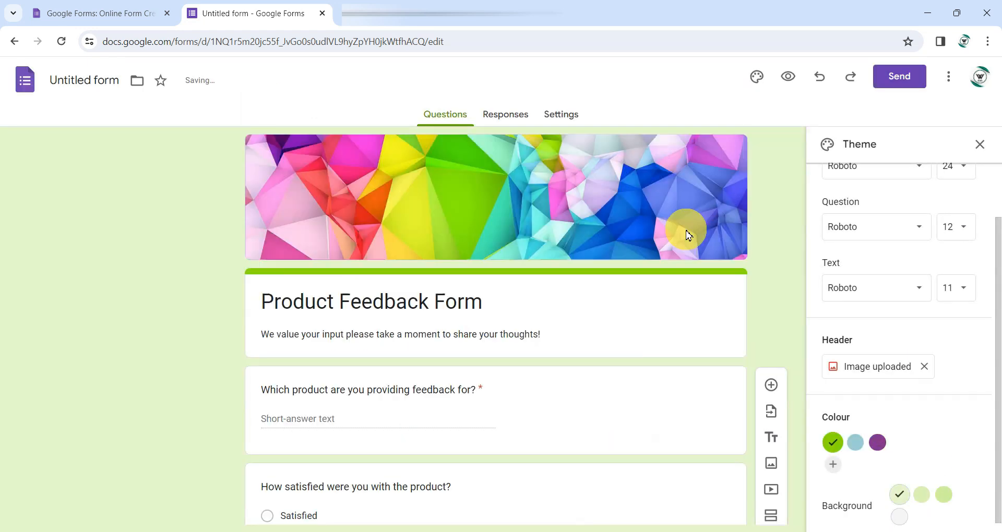
- Set the form's theme colour to light blue and its background to the second shade offered
scroll(859, 438, "down", 1)
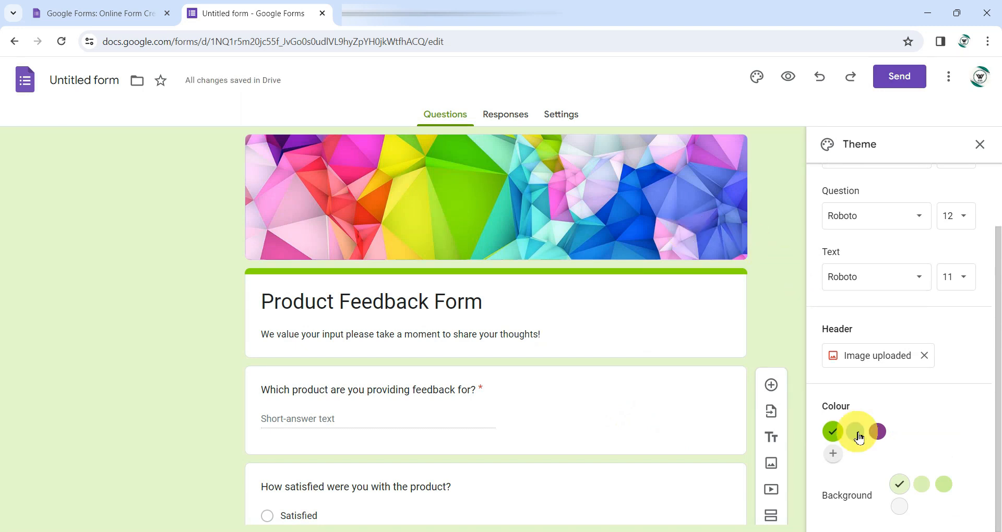
left_click(856, 433)
left_click(928, 485)
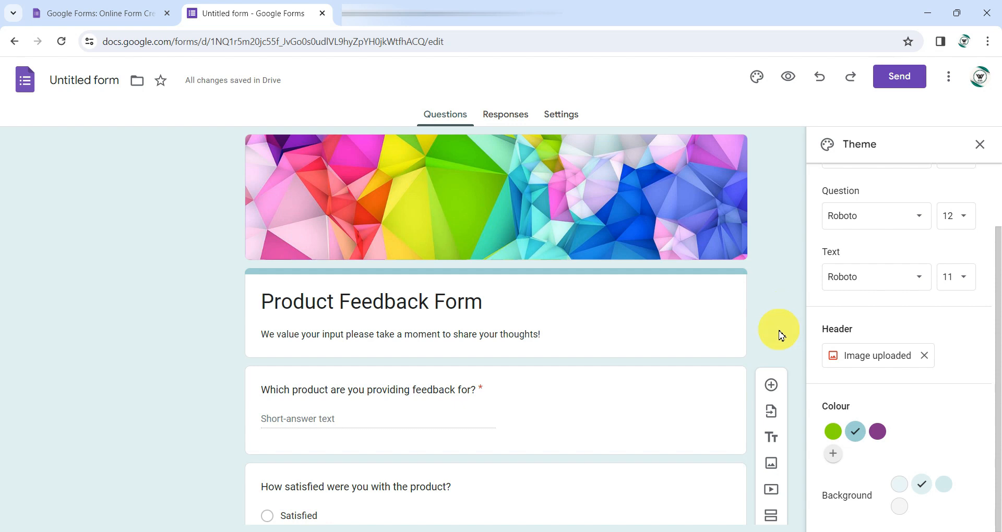
- Review the form's email-collection choices and its email, shortened-link and HTML embed sharing options, and leave without sending
left_click(894, 78)
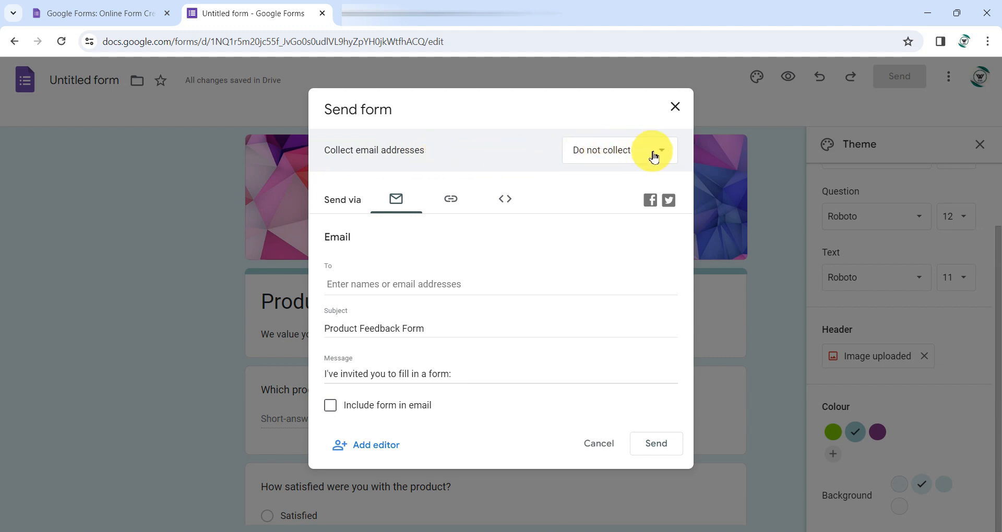
left_click(661, 154)
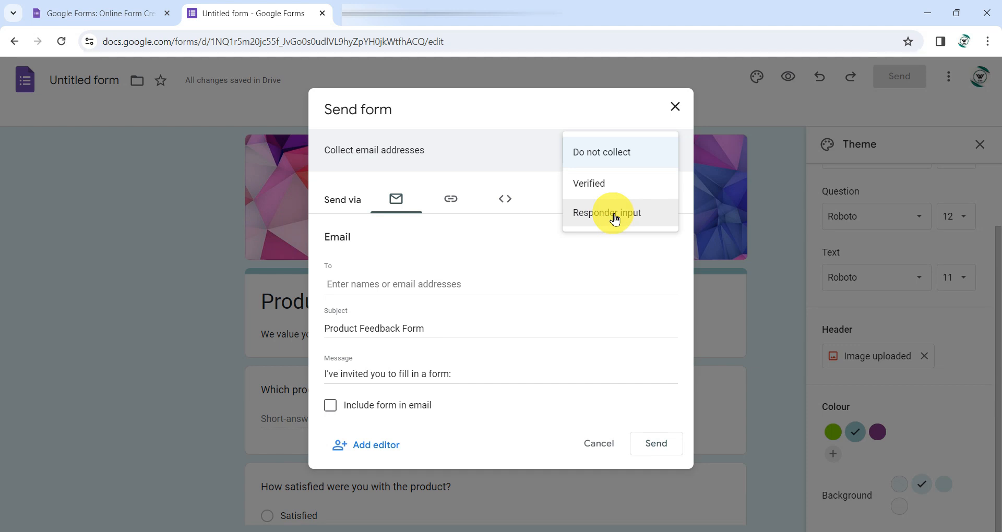
left_click(539, 179)
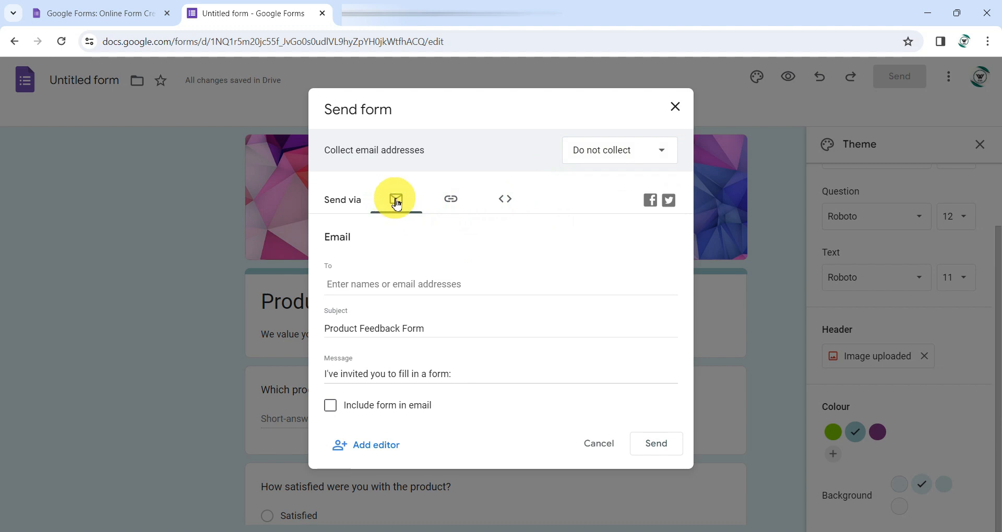
left_click(452, 203)
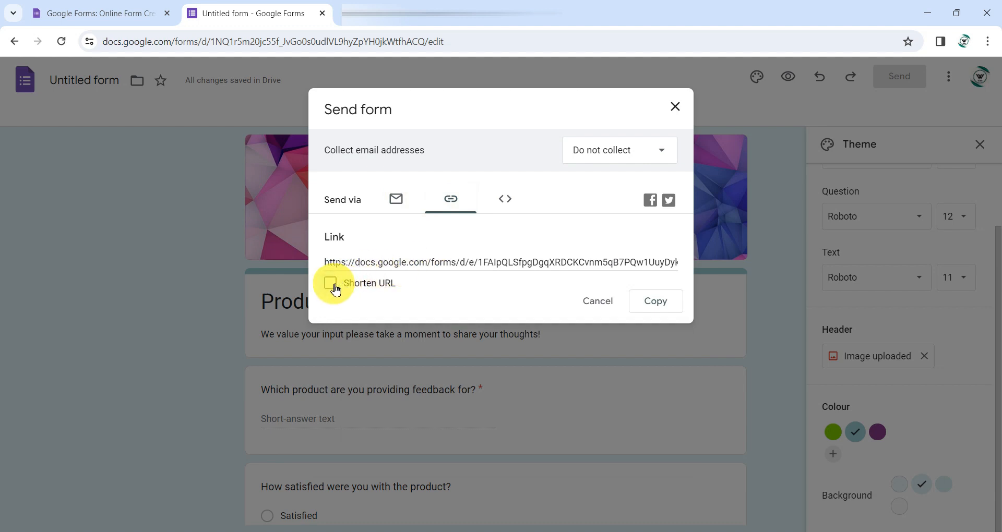
left_click(333, 286)
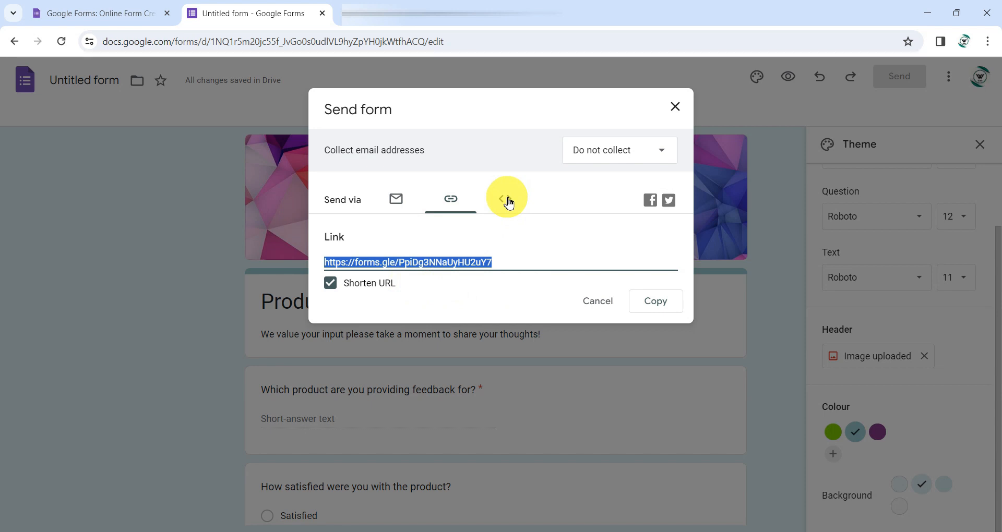
left_click(504, 199)
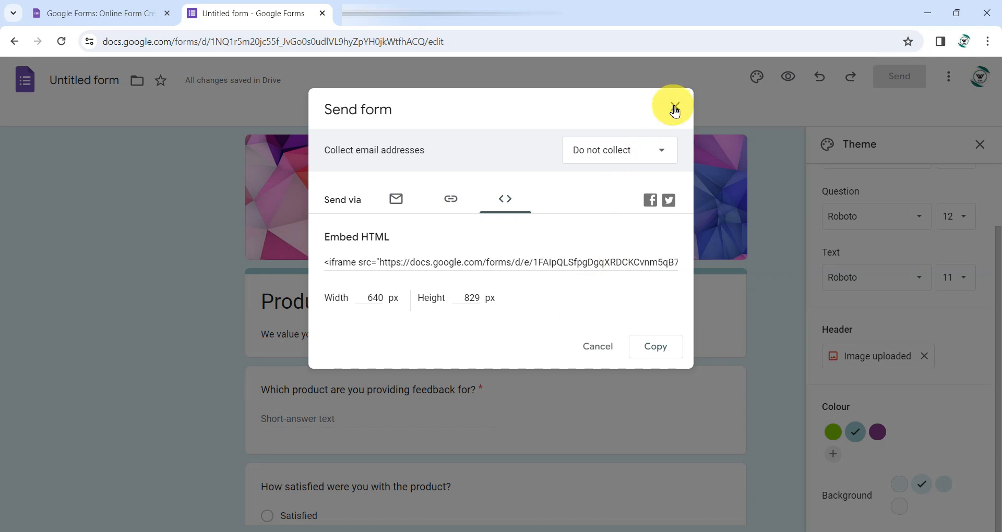
left_click(675, 106)
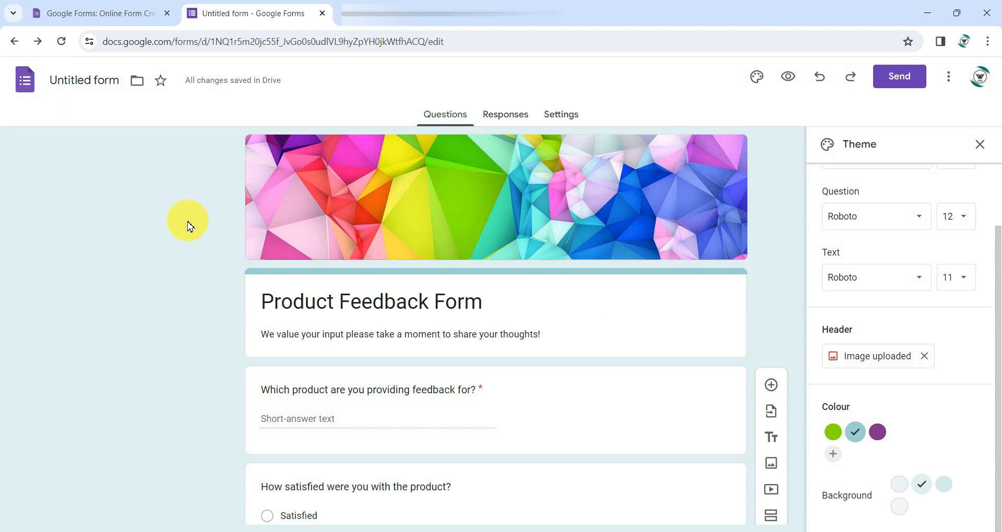
- View the form's responses
left_click(510, 119)
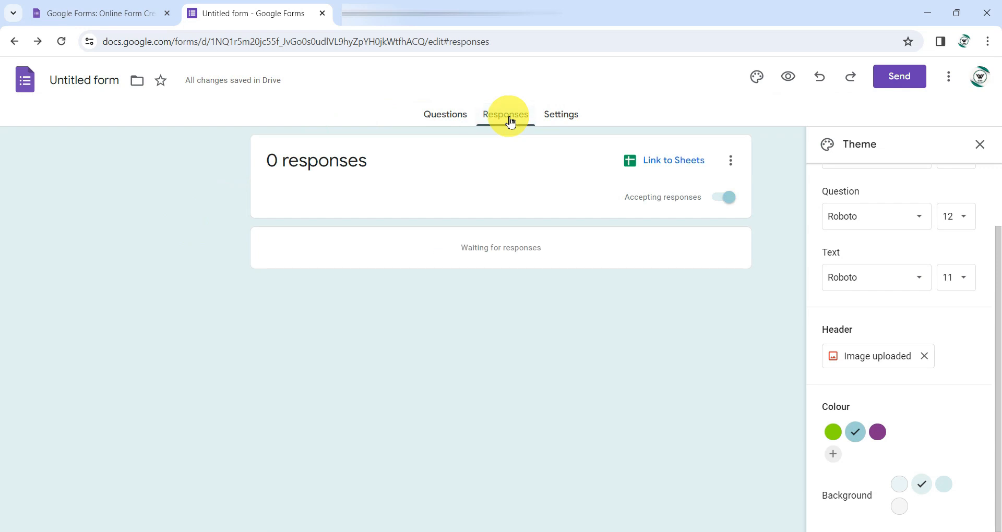